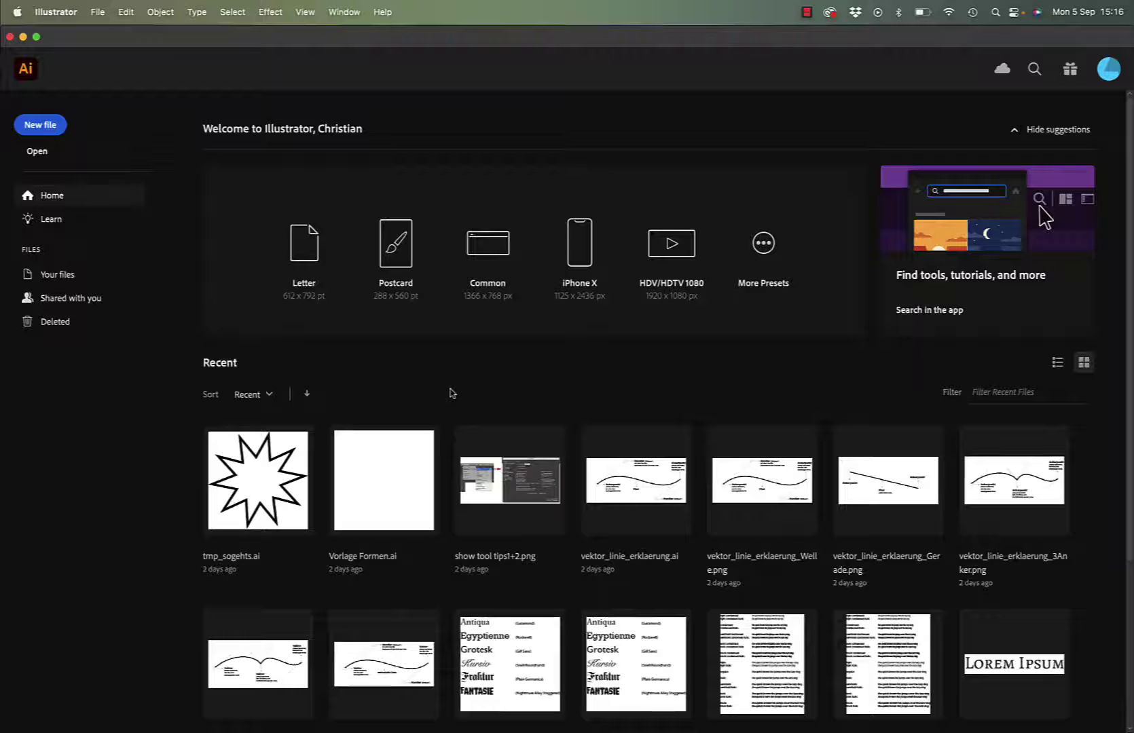
Create a new document from the recent Web 1000 x 750 px preset
left_click(39, 125)
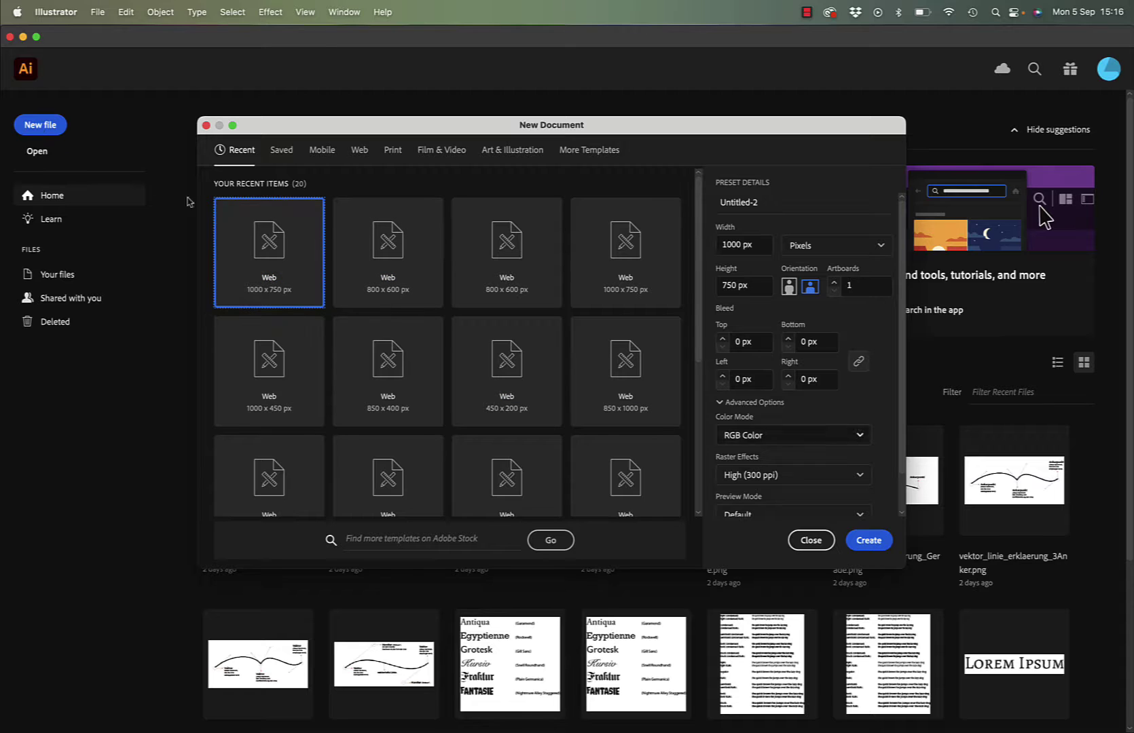
left_click(866, 541)
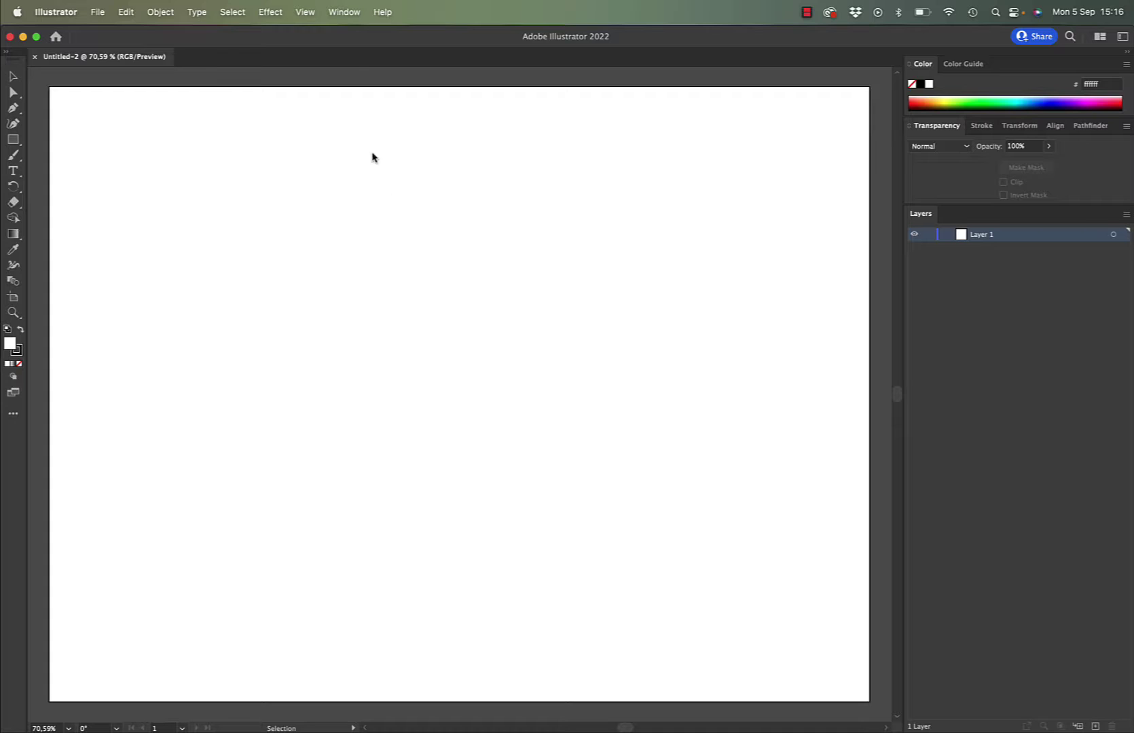
left_click(344, 12)
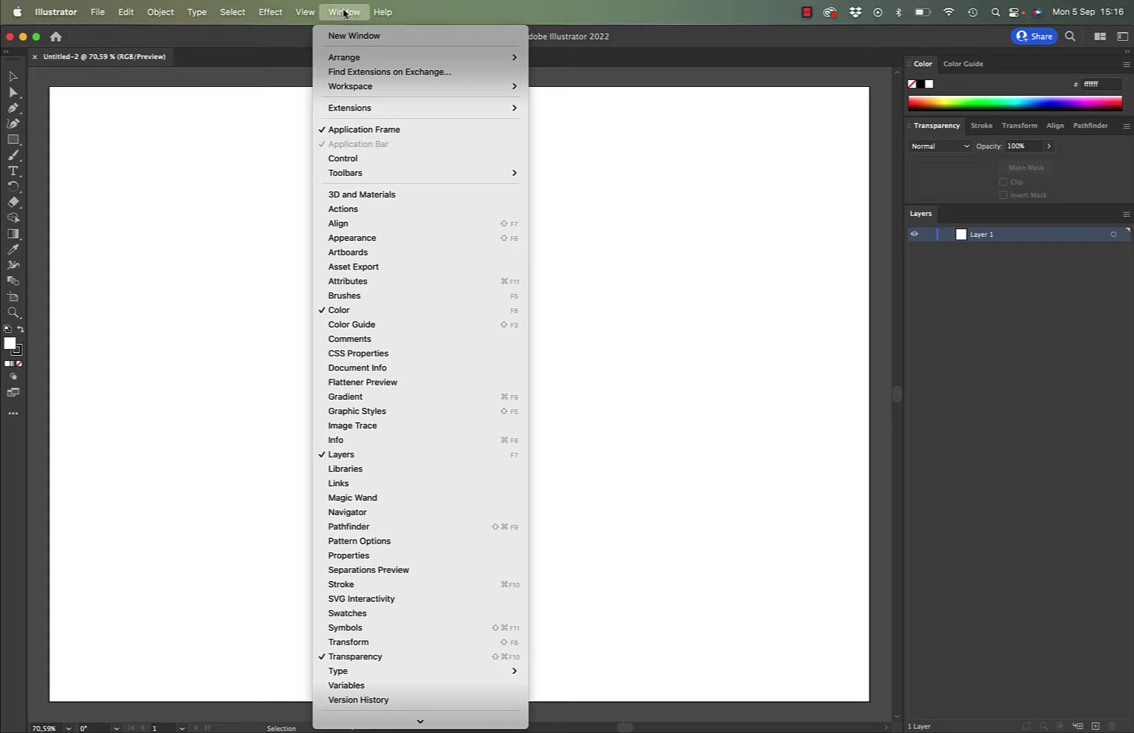
mouse_move(349, 86)
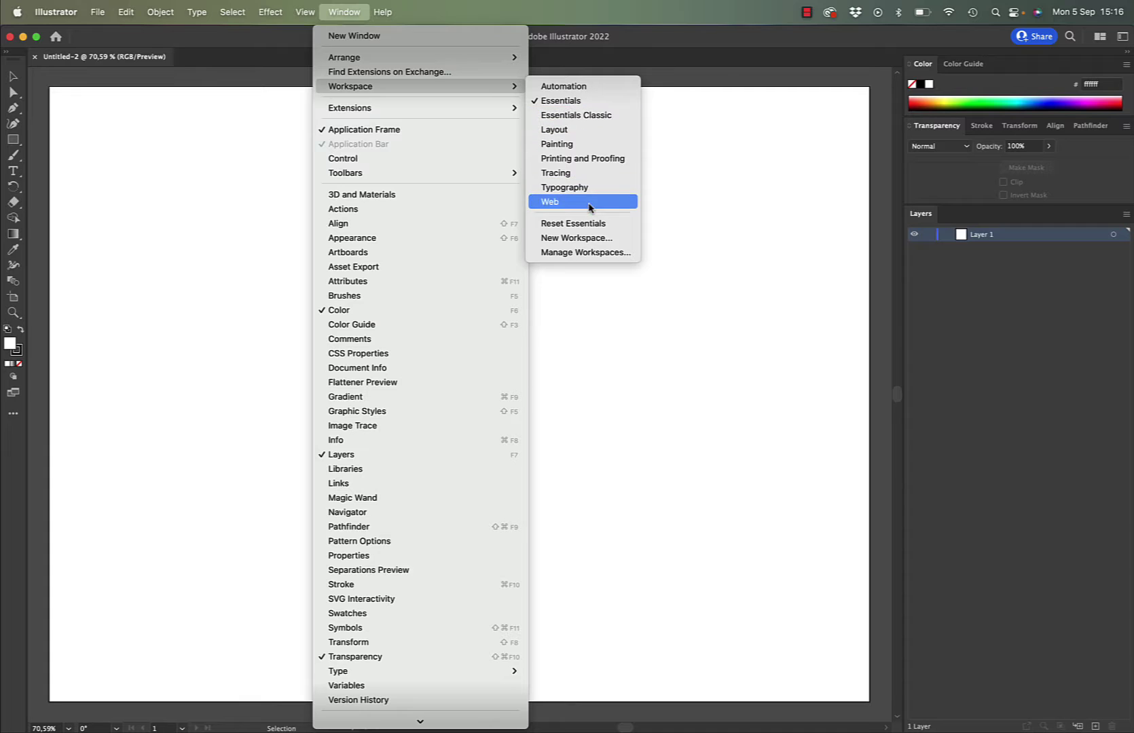
left_click(567, 129)
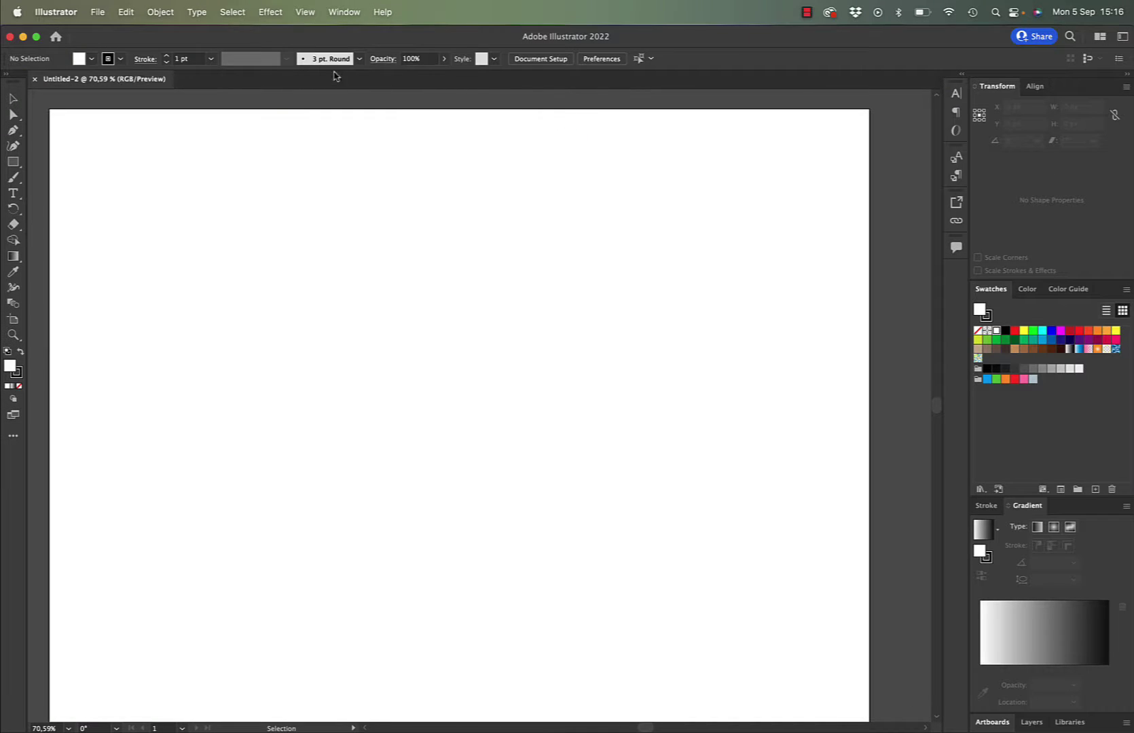
left_click(343, 13)
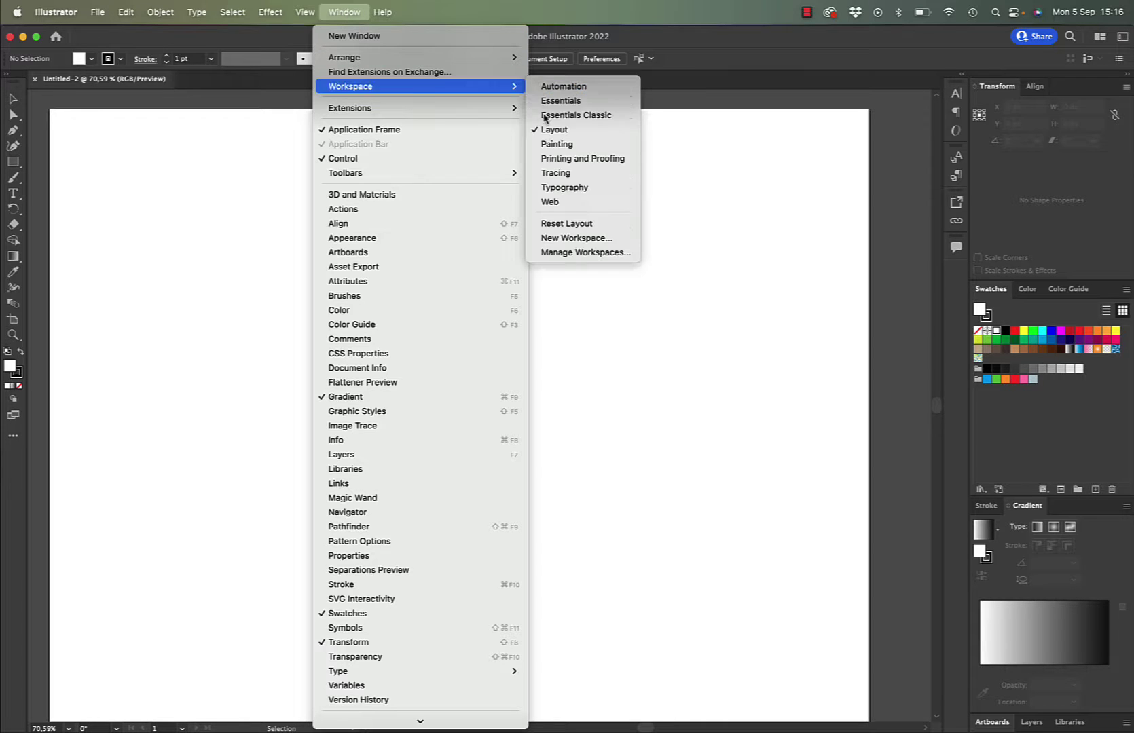
mouse_move(350, 86)
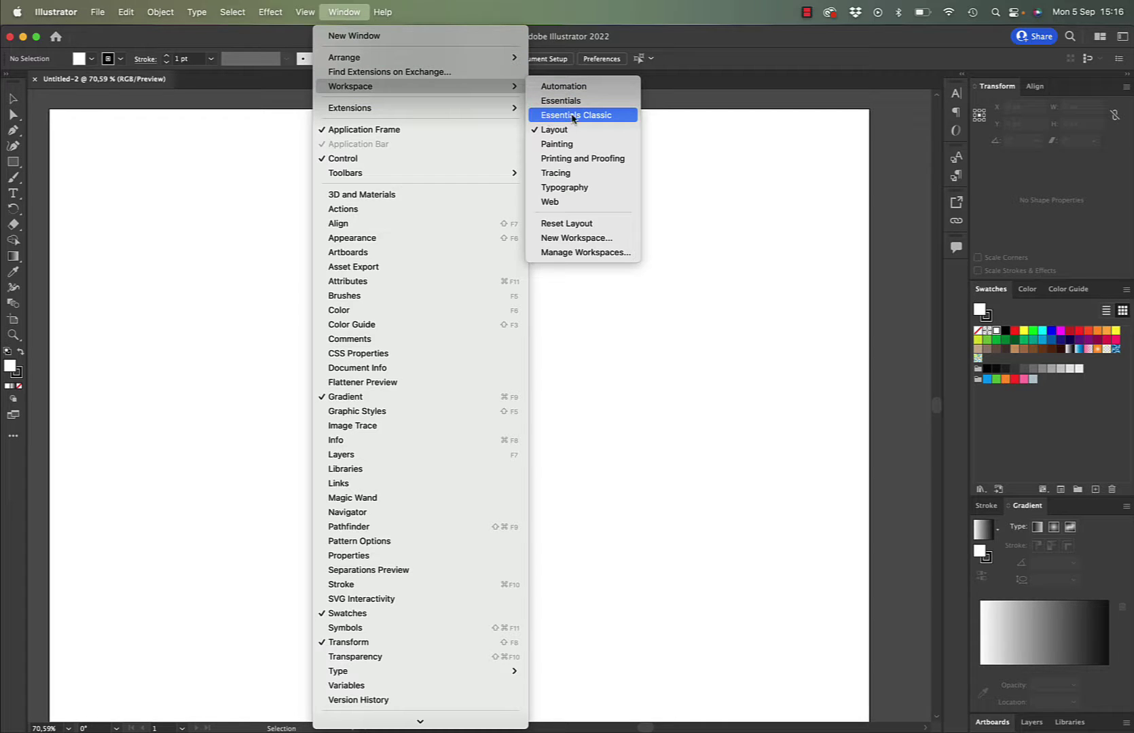
key("Up")
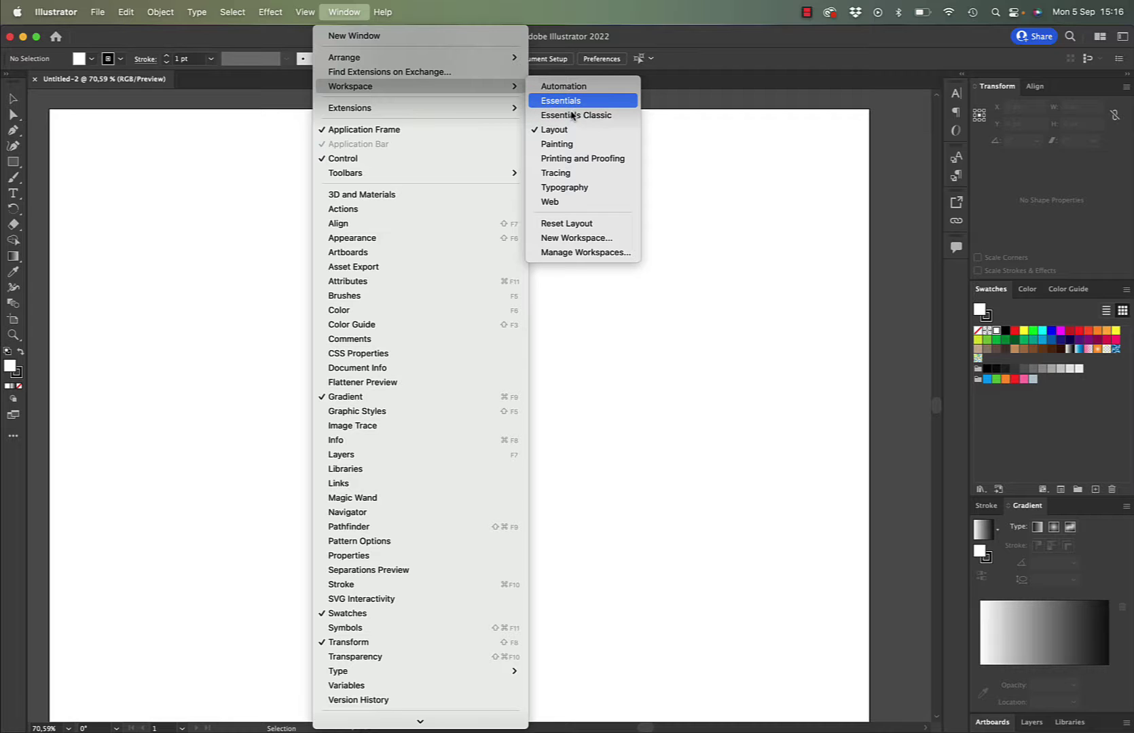
left_click(569, 102)
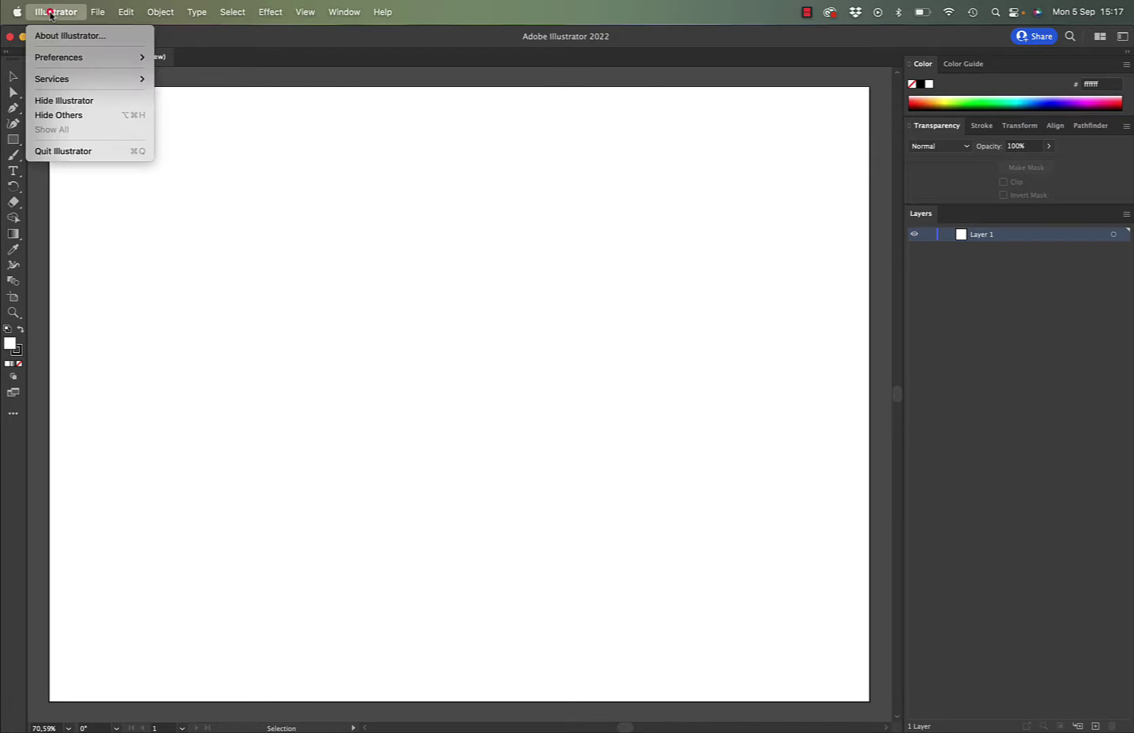
Browse the Illustrator, File, Edit, Object, Select, Effect and View menus, ending on View > Rulers
left_click(50, 13)
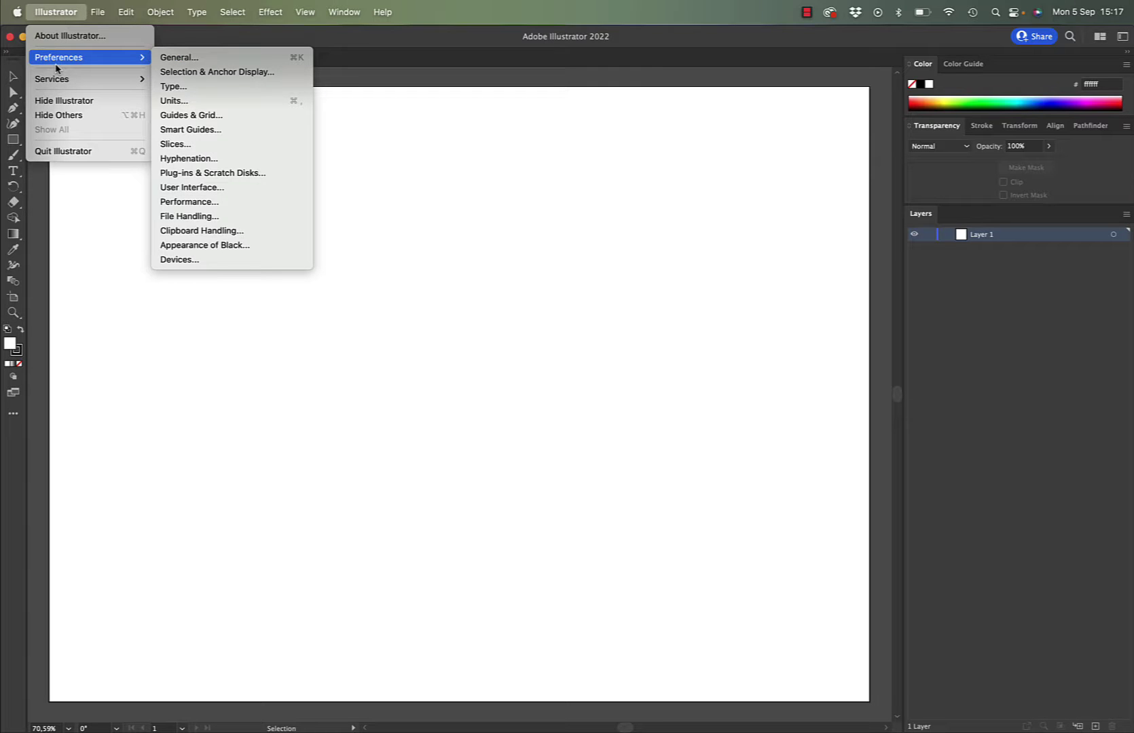
mouse_move(98, 12)
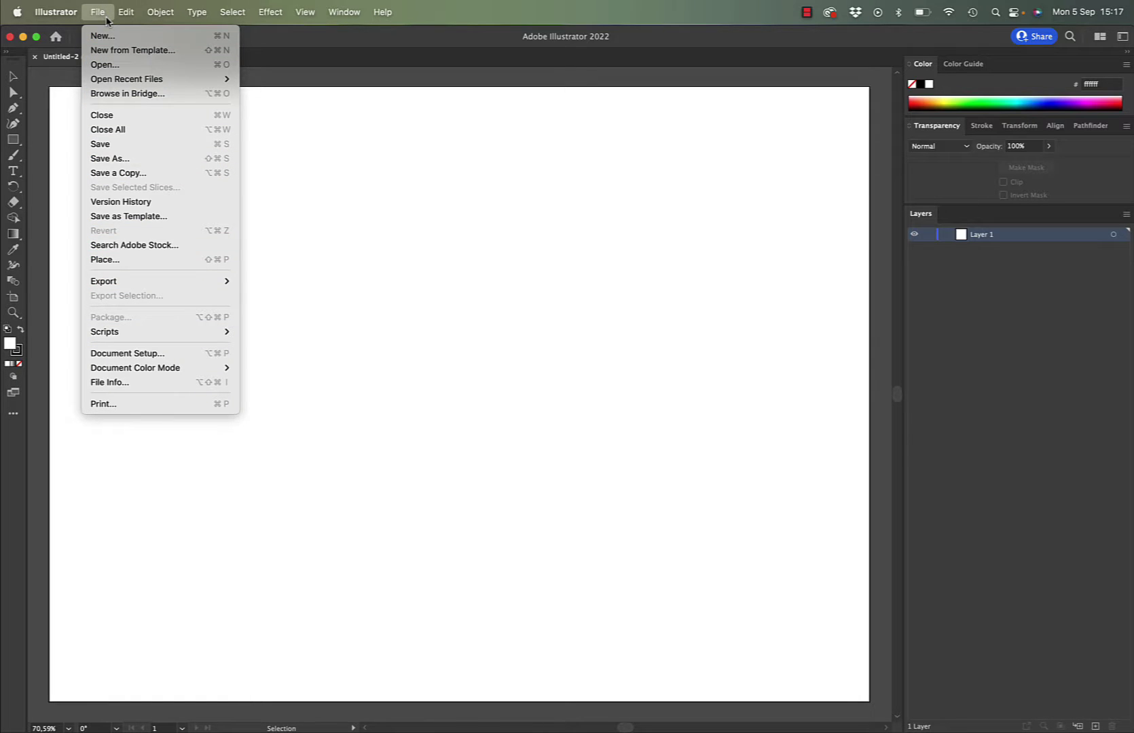
key("Right")
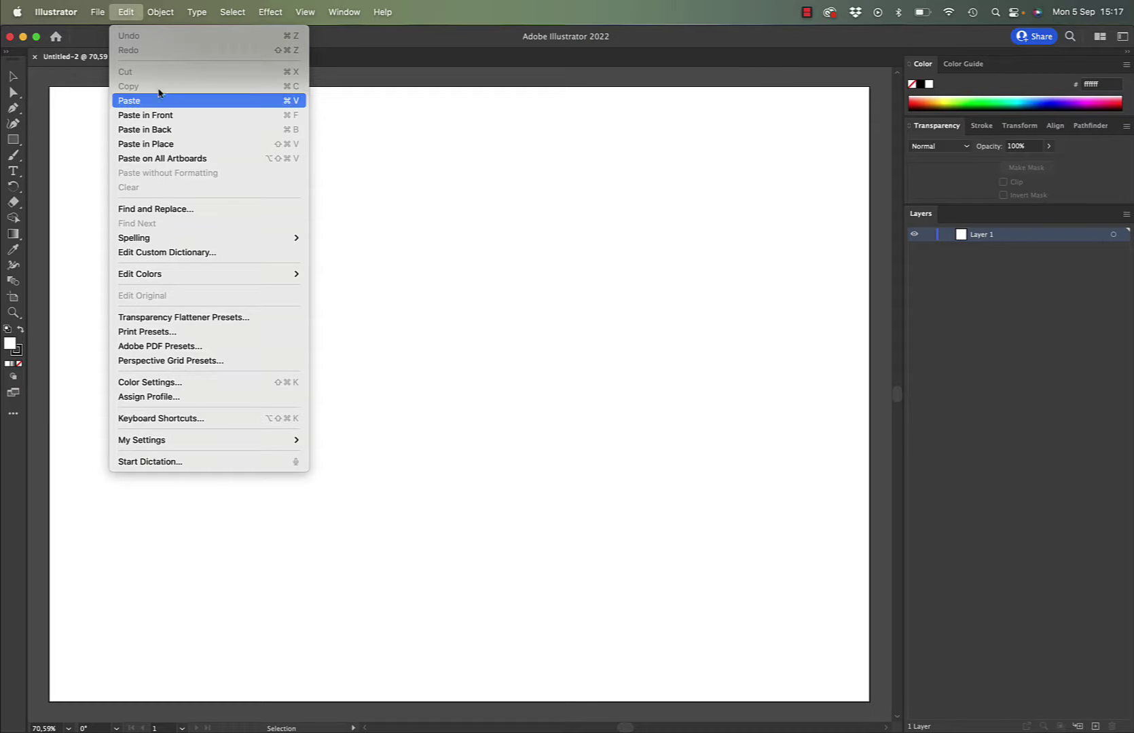
key("Down")
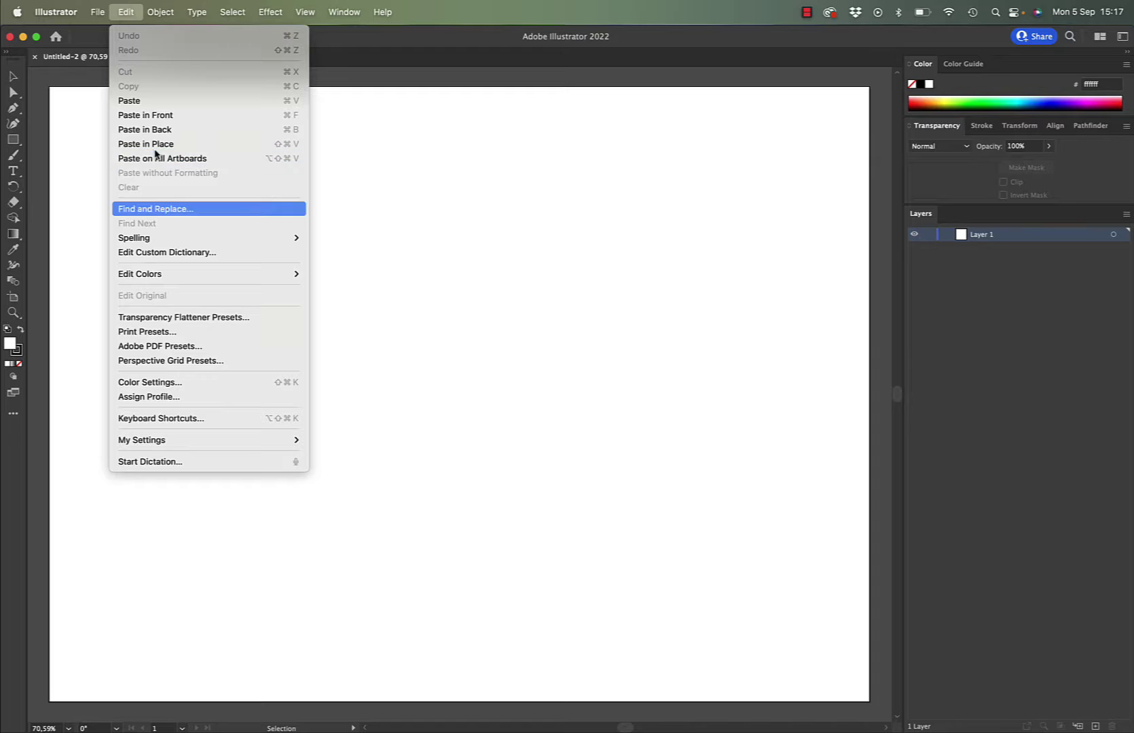
key("Down")
key("Down")
key("Down")
key("Down")
key("Down")
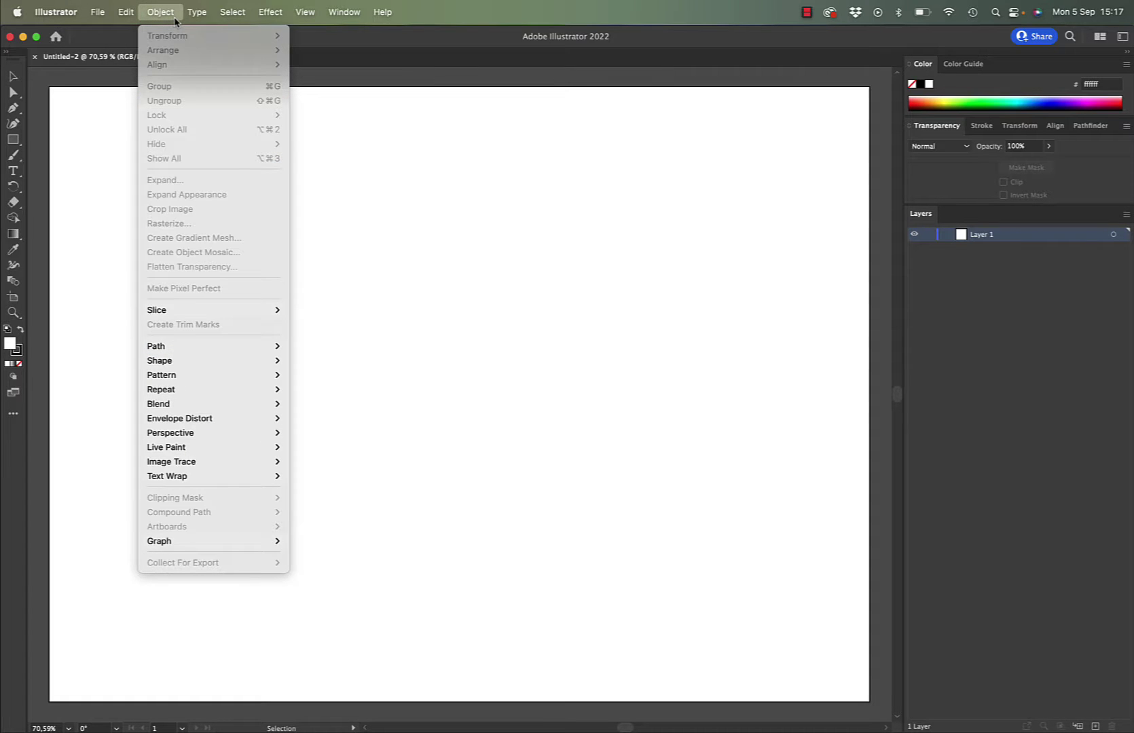
key("Down")
key("Down")
key("Down")
key("Down")
key("Down")
key("Down")
key("Up")
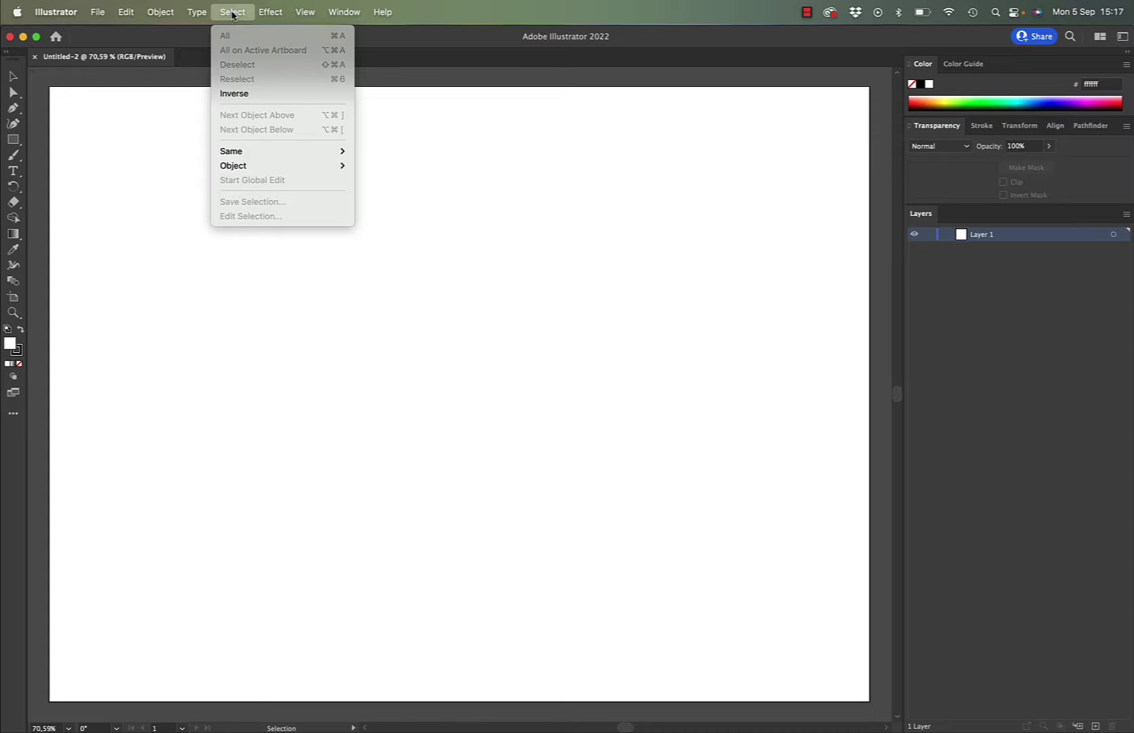
key("Right")
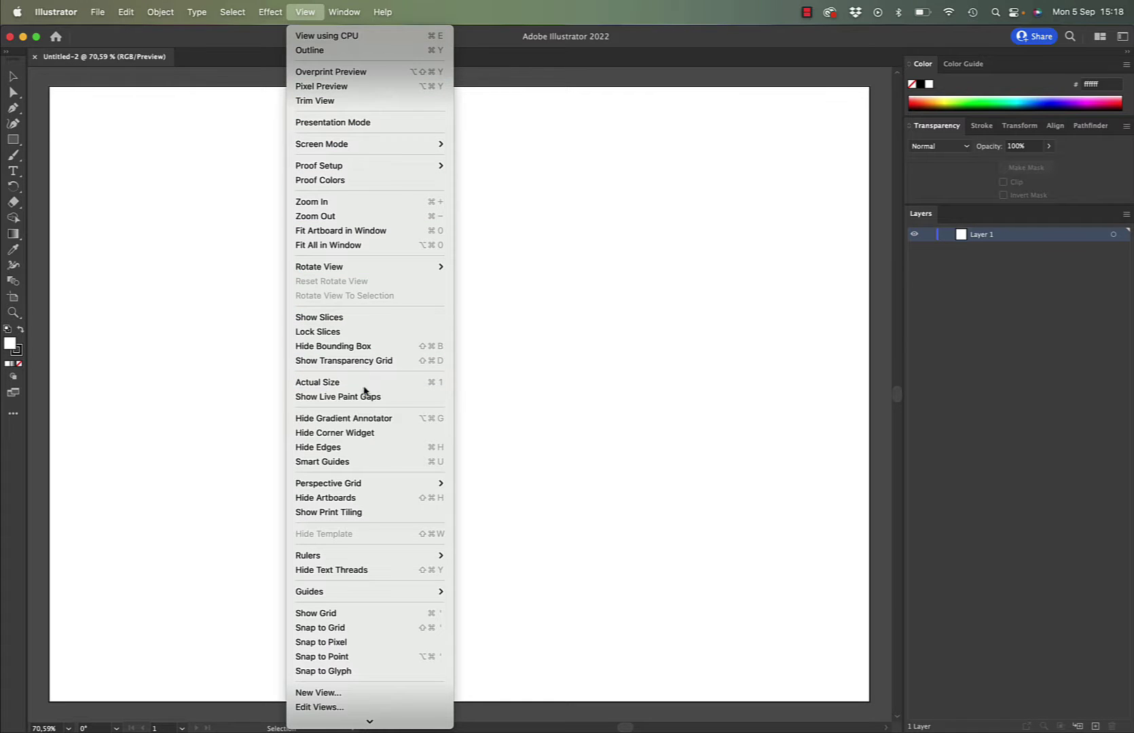
mouse_move(307, 555)
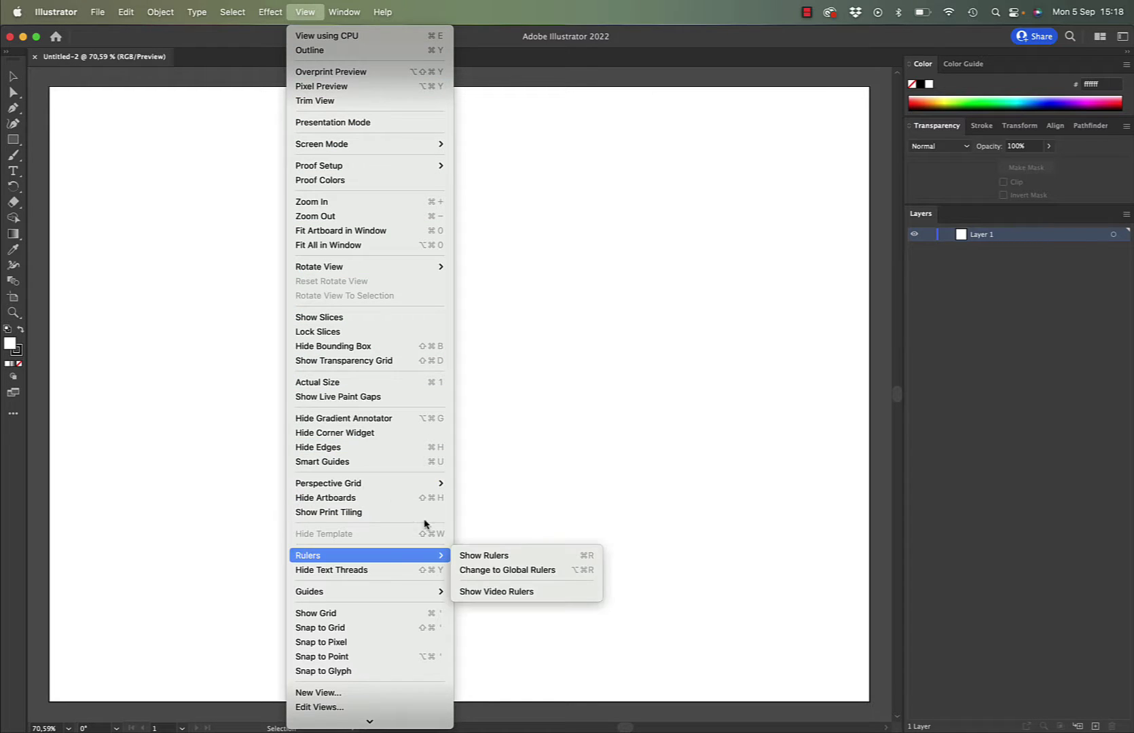
Turn on Show Rulers from View > Rulers, then bring up the Window > Type submenu
left_click(493, 557)
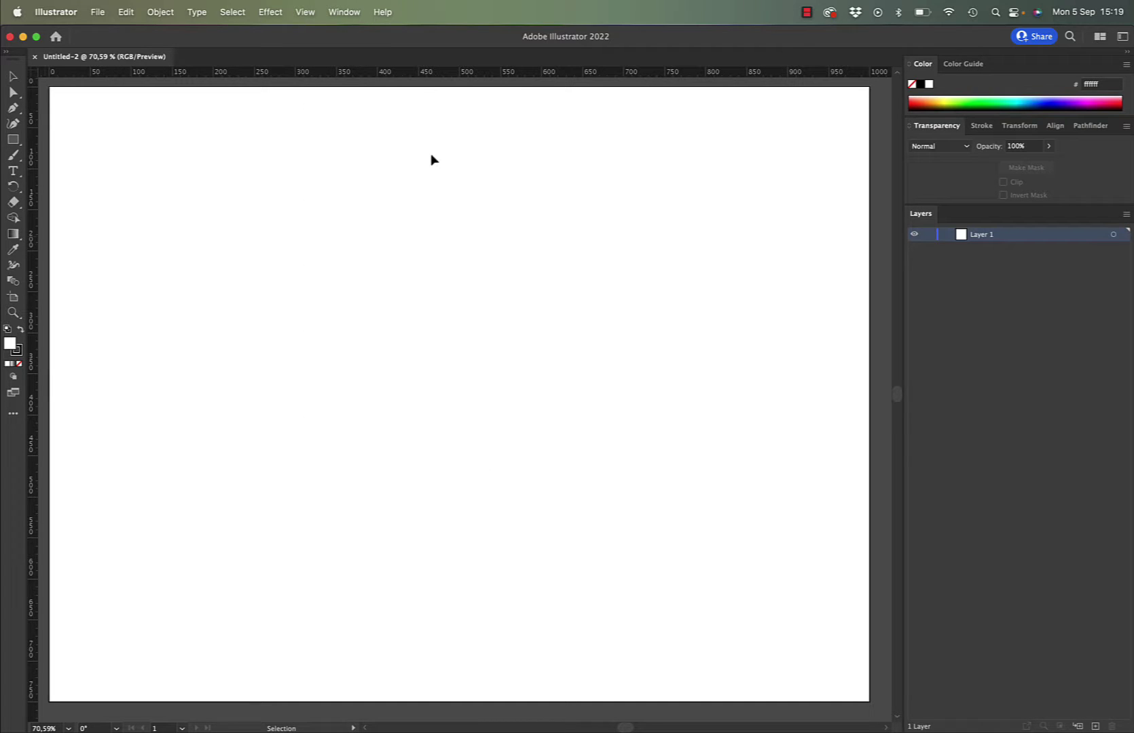
left_click(344, 14)
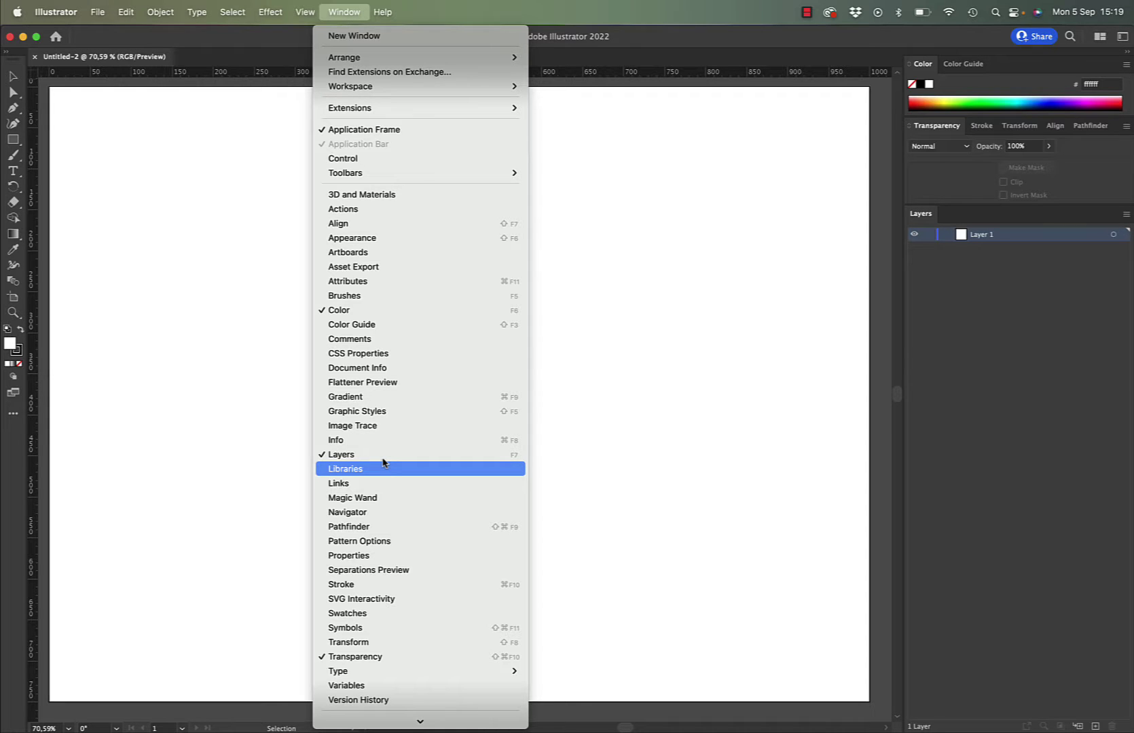
mouse_move(354, 671)
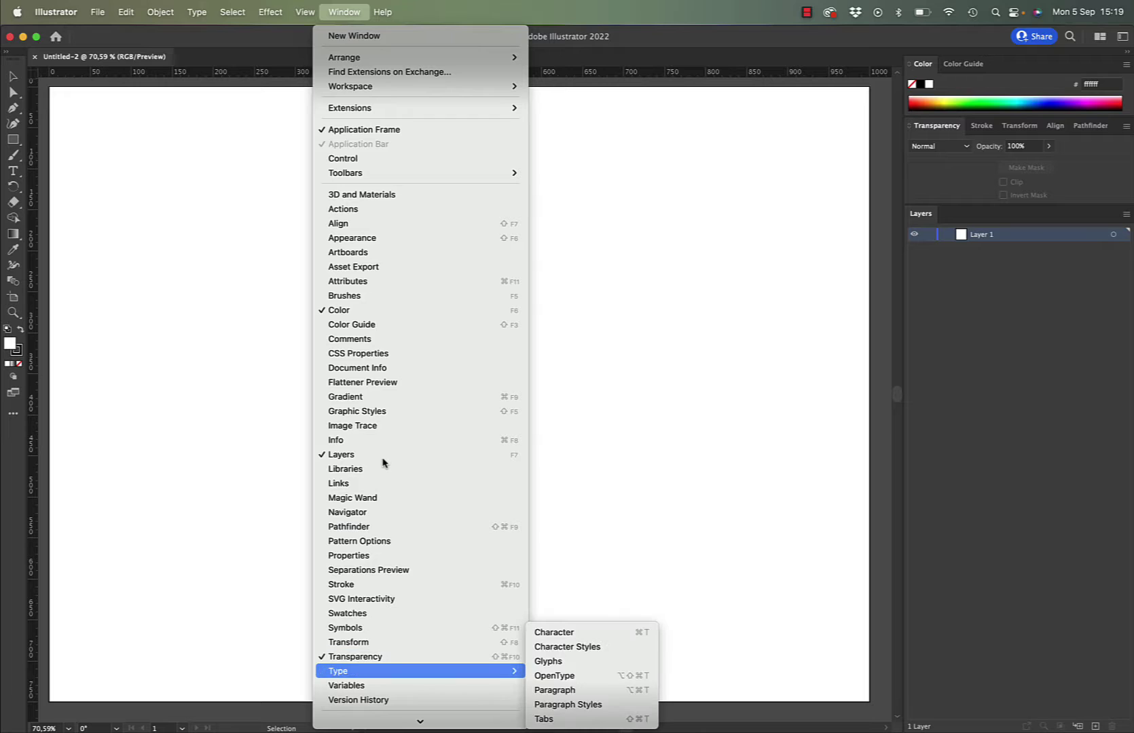
left_click(554, 632)
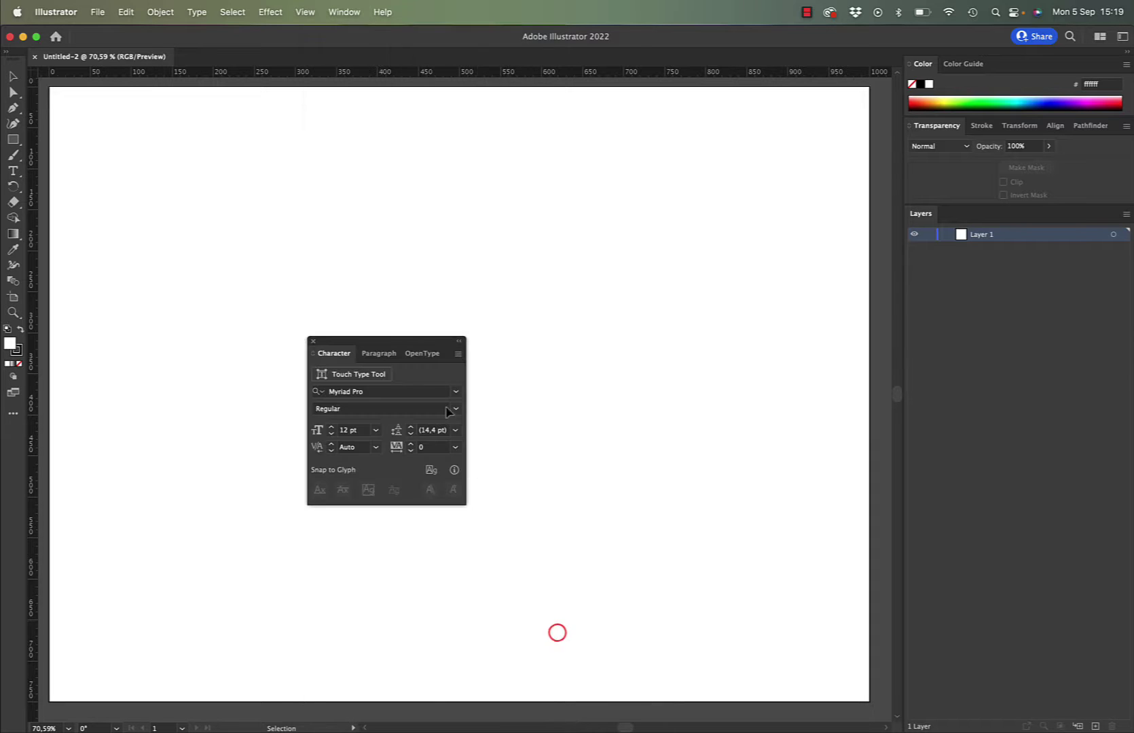
left_click_drag(416, 346, 712, 114)
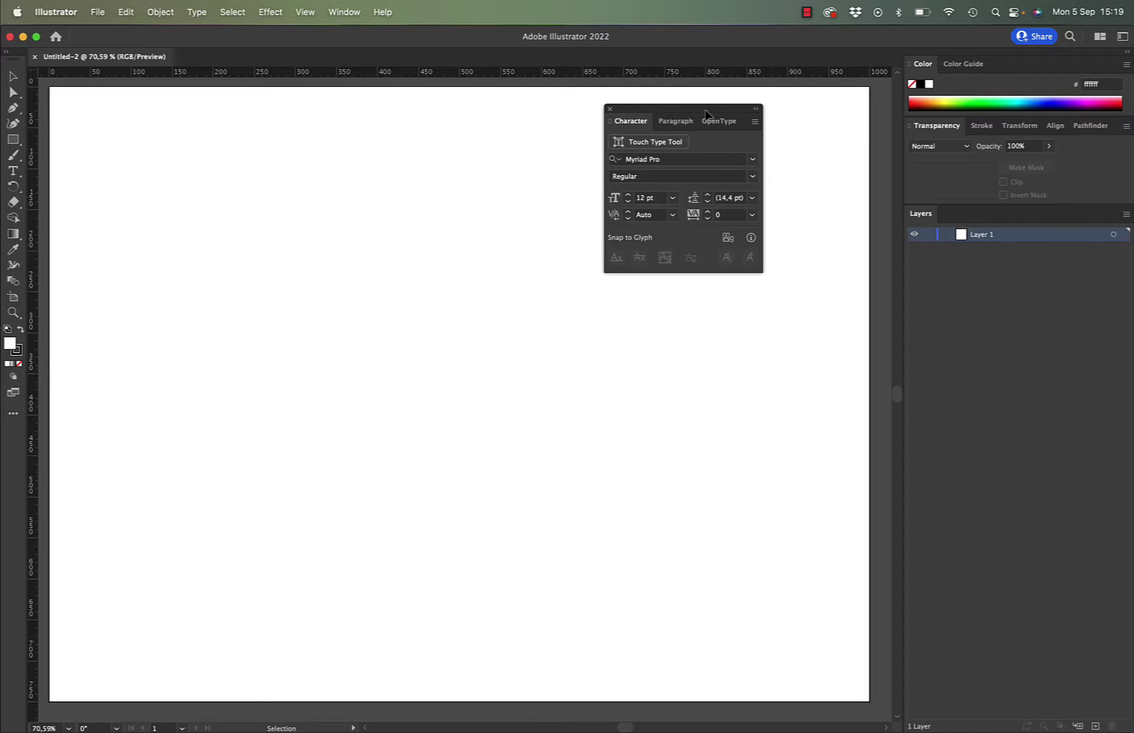
left_click(608, 108)
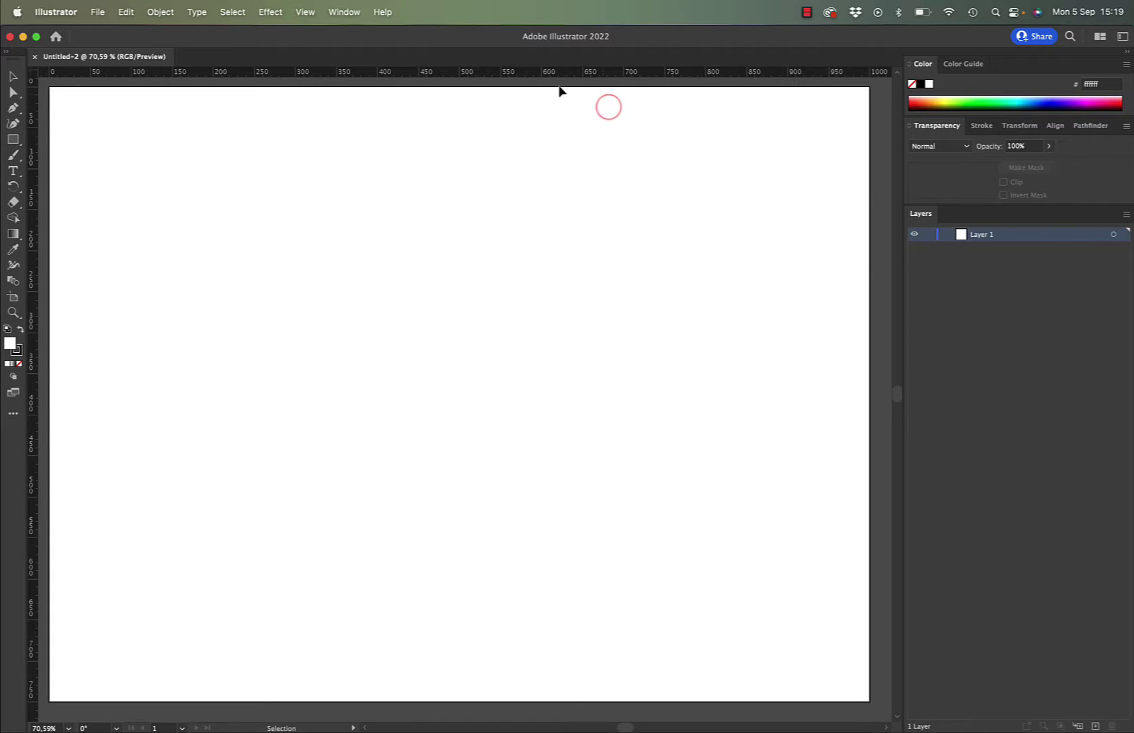
left_click(383, 13)
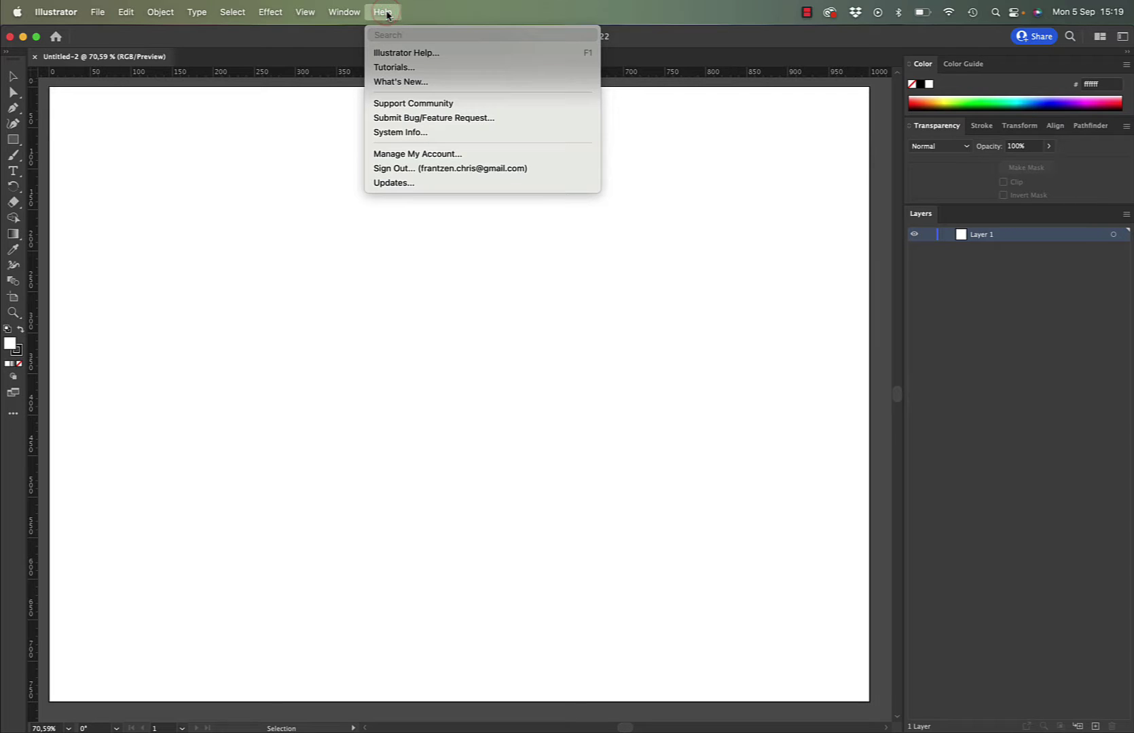
left_click(428, 21)
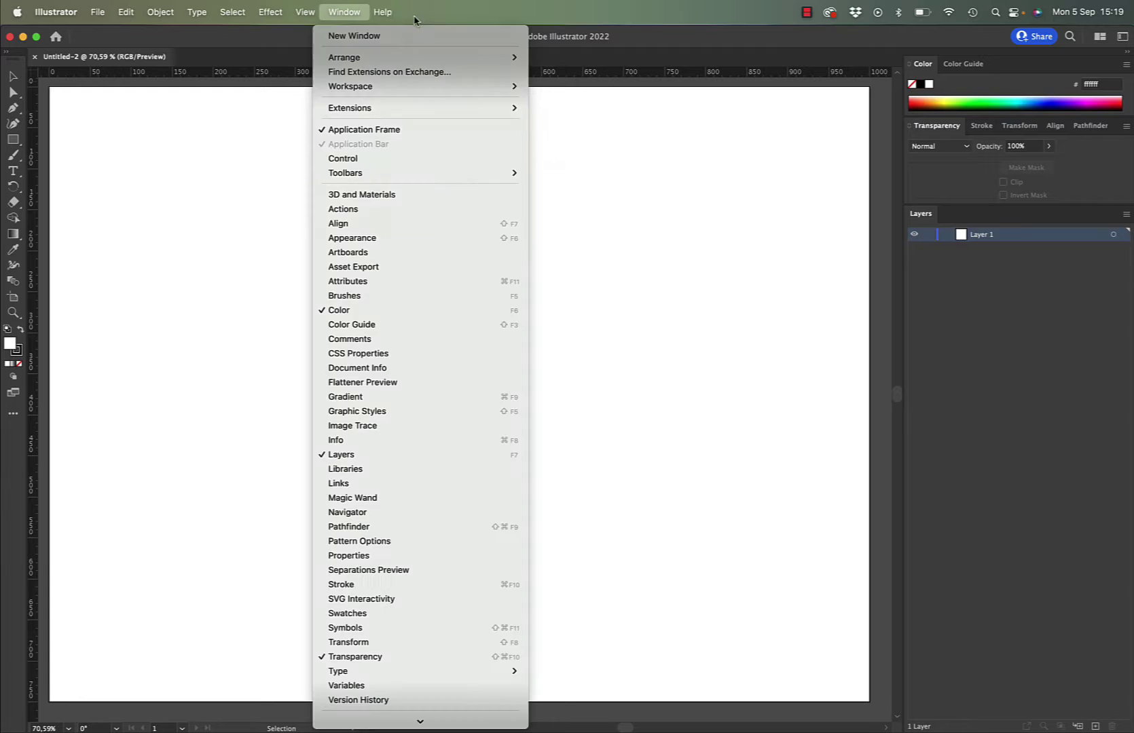
left_click(385, 12)
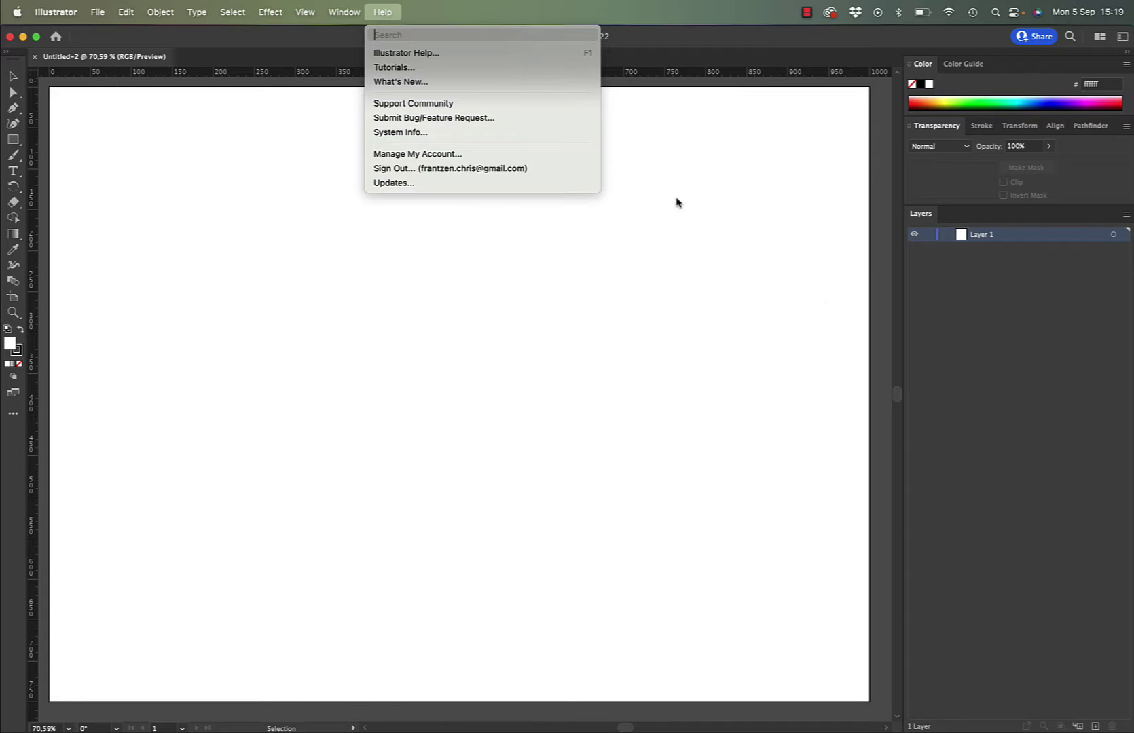
left_click(1000, 418)
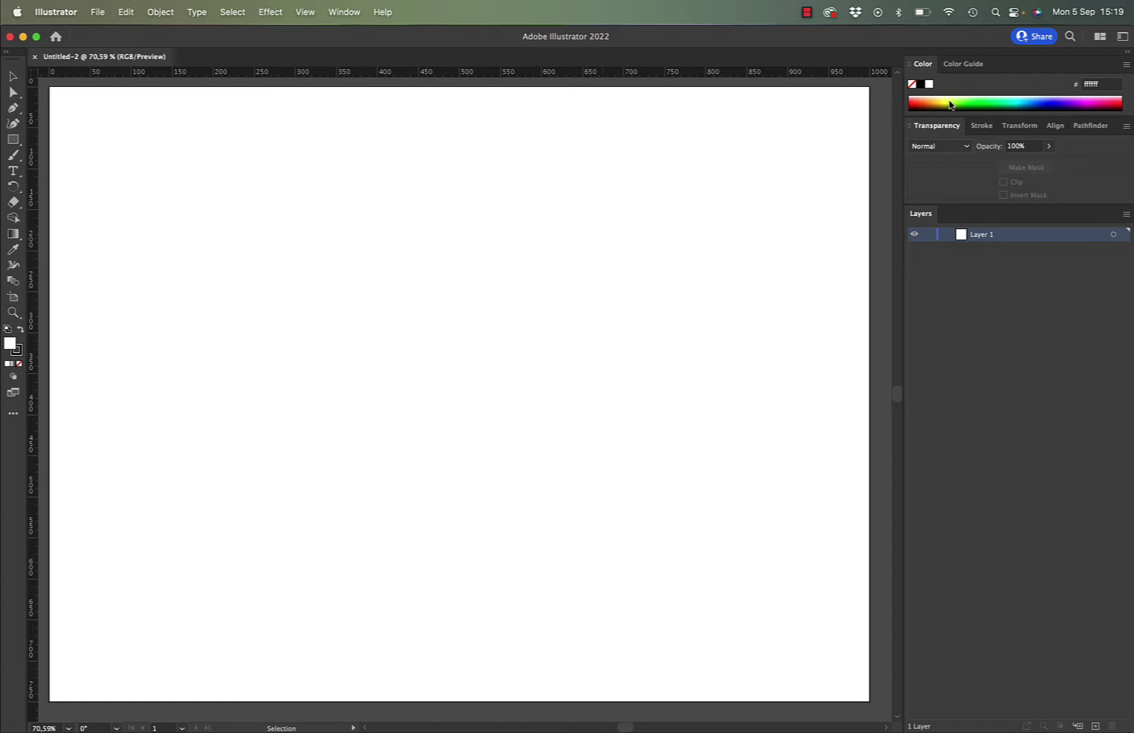
Switch the right-hand panel group through Stroke to the Transform panel
left_click(981, 125)
left_click(1017, 132)
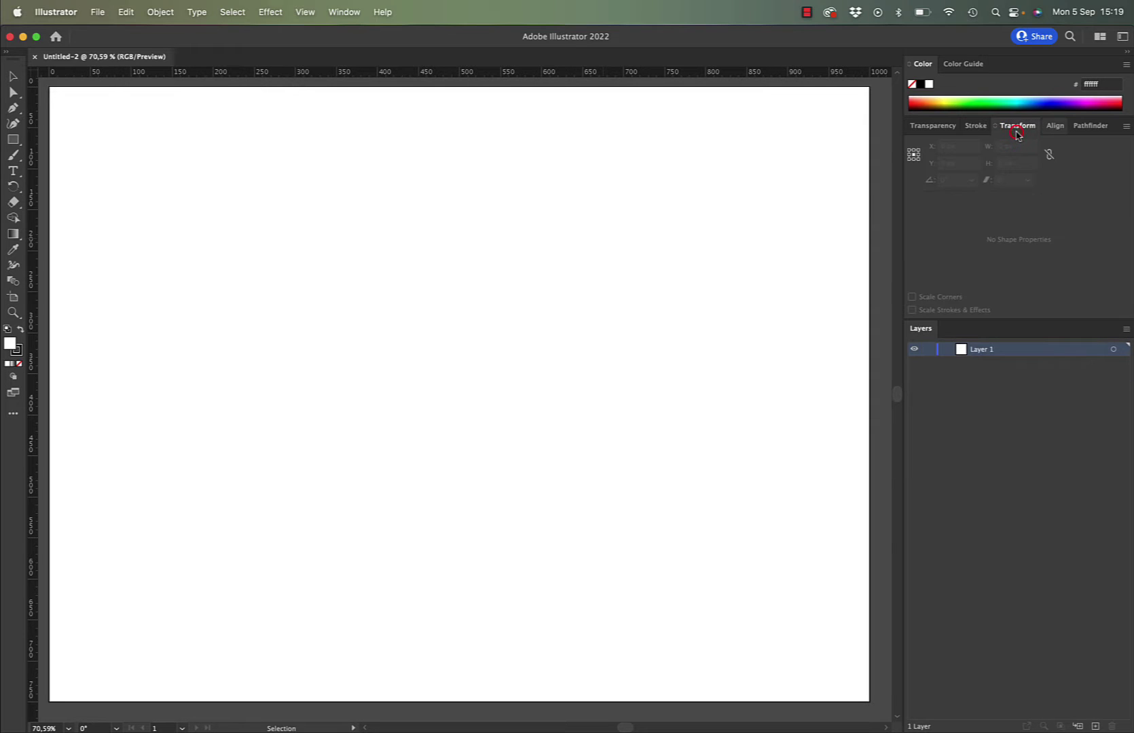